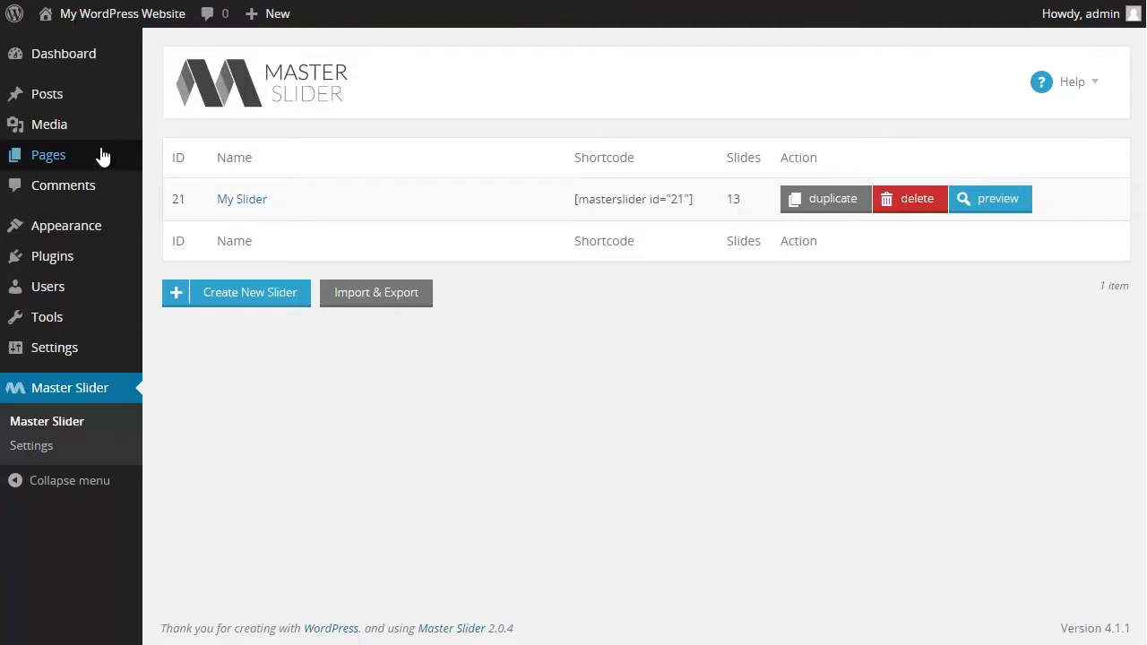
Open the published My Sample Page from the All Pages list.
mouse_move(102, 156)
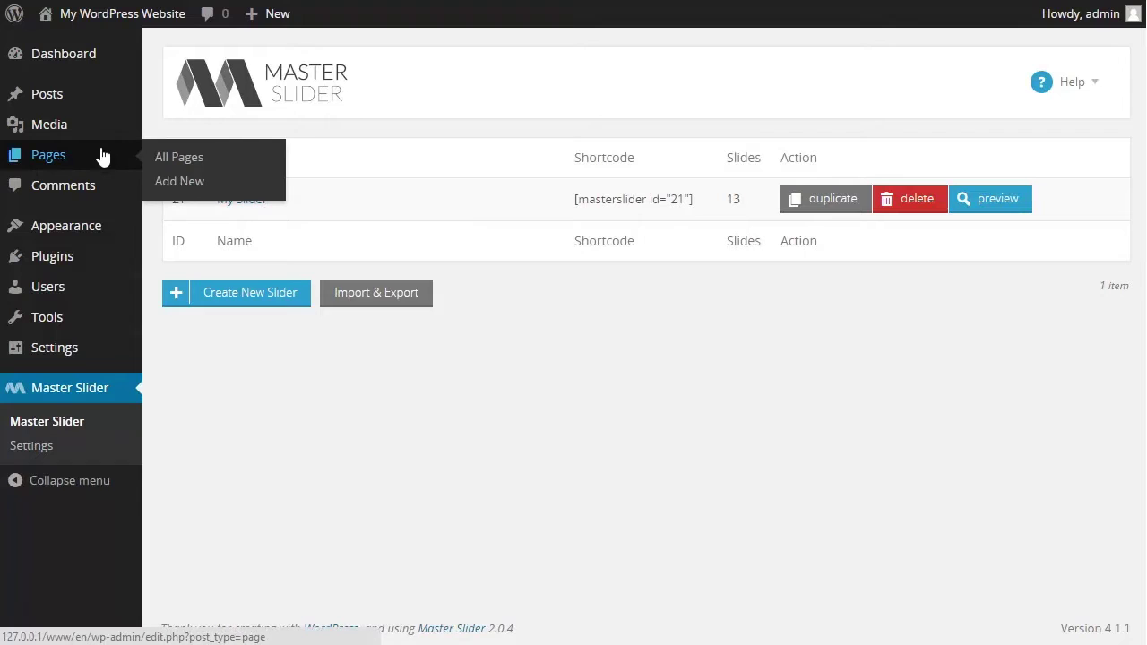
left_click(218, 159)
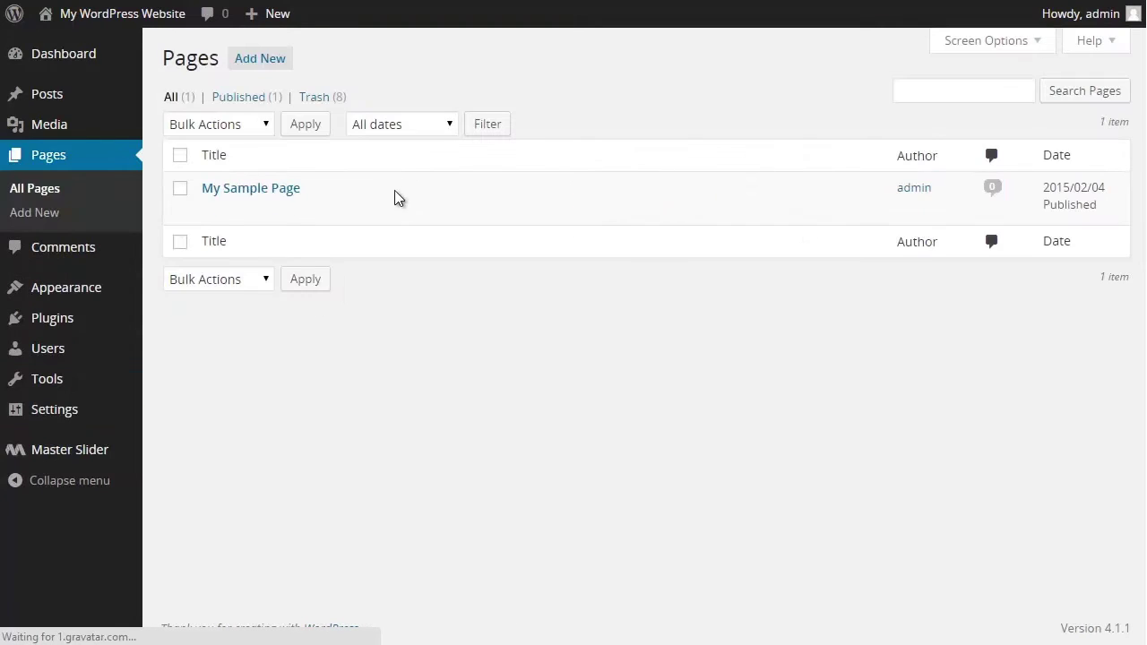
mouse_move(361, 205)
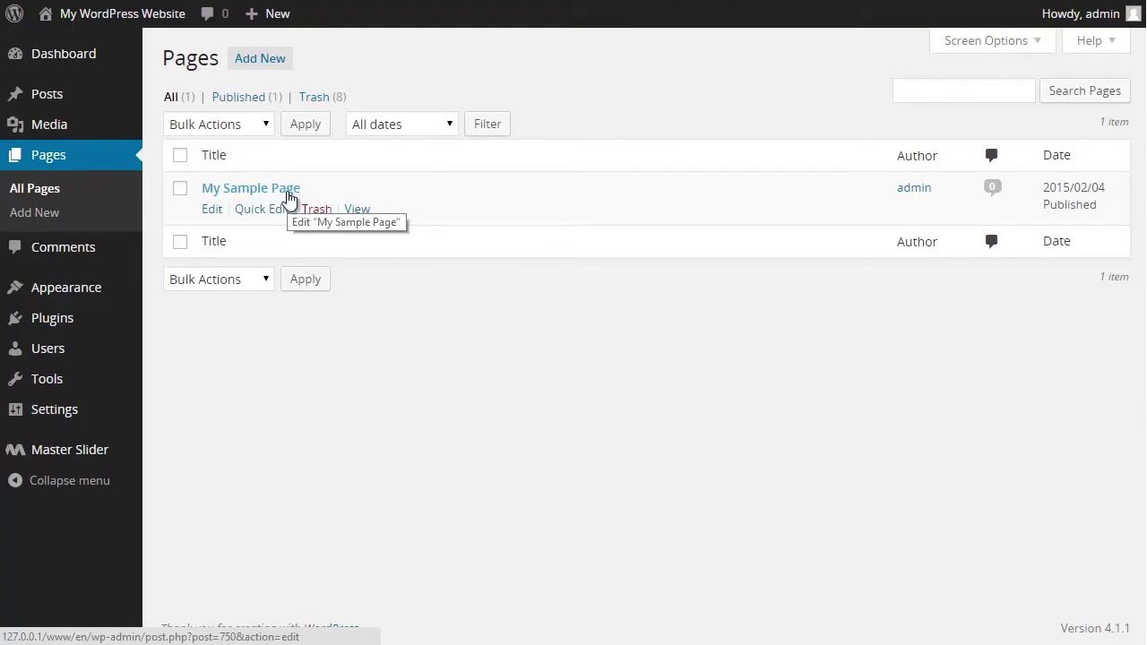
left_click(358, 211)
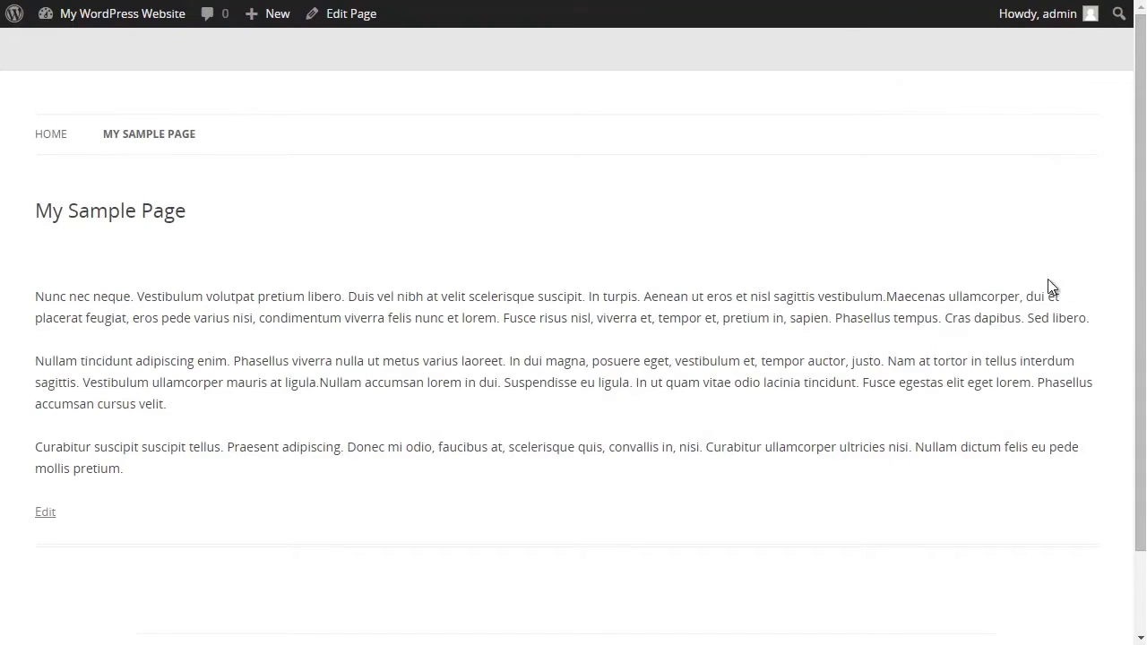
Scroll through the text-only page, then go back to the Pages list.
mouse_move(1026, 296)
left_mouse_down()
mouse_move(1044, 433)
mouse_move(1044, 298)
left_mouse_up()
left_click(1113, 346)
scroll(1141, 380, "down", 2)
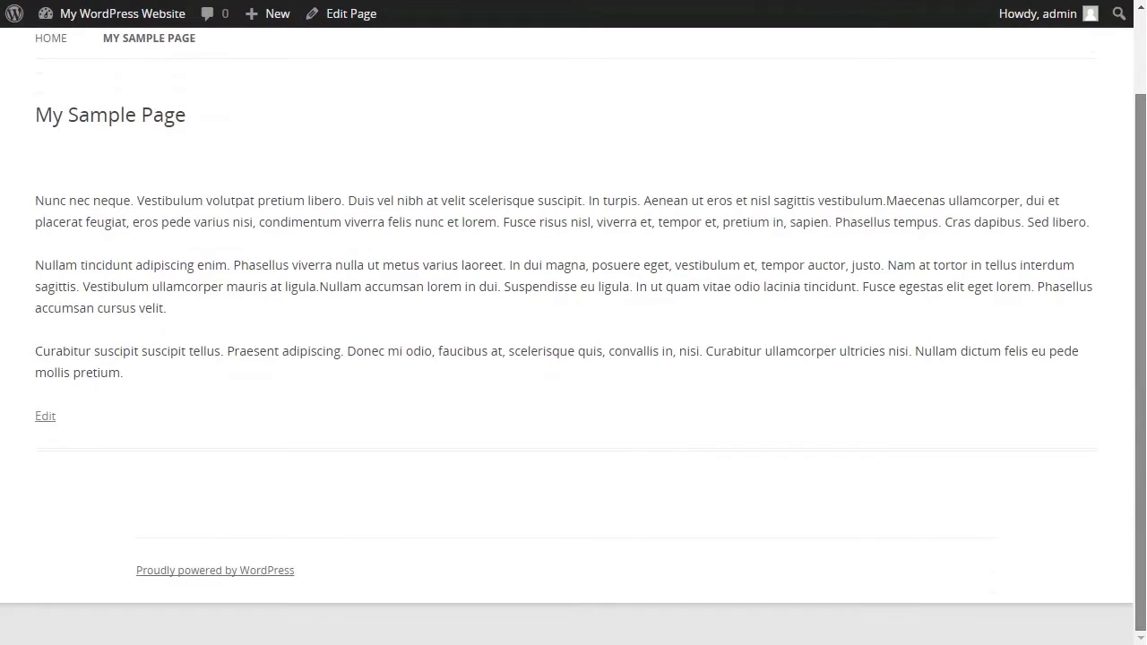
scroll(968, 317, "up", 2)
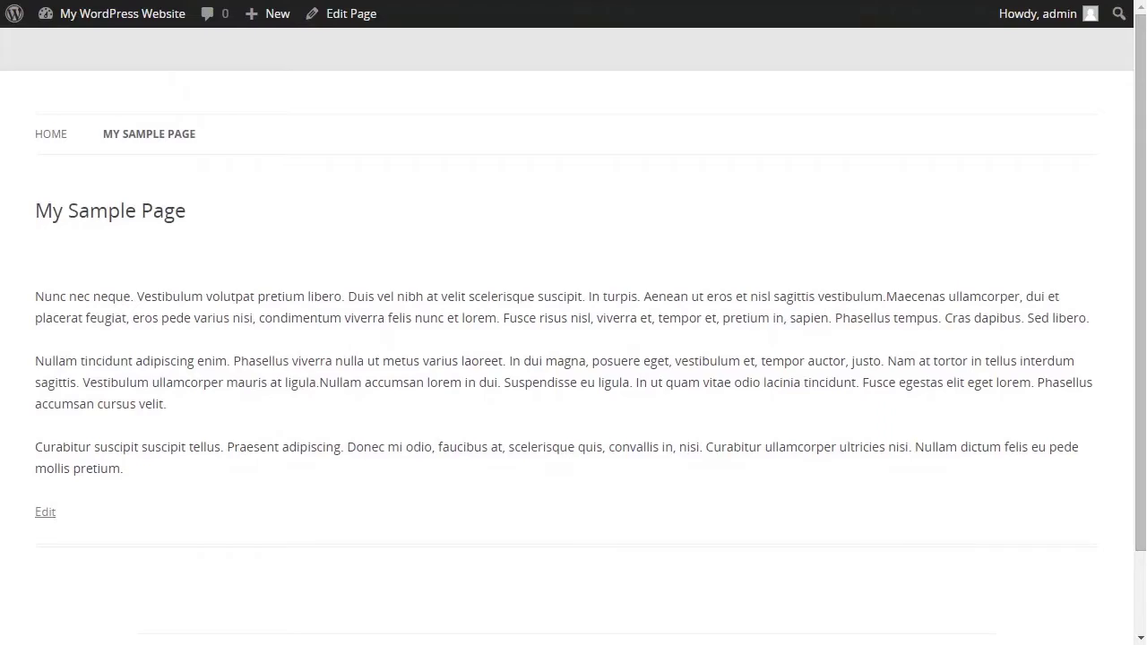
key("alt+Left")
Insert the My Slider [#21] shortcode on My Sample Page's empty first line and update the page.
left_click(549, 363)
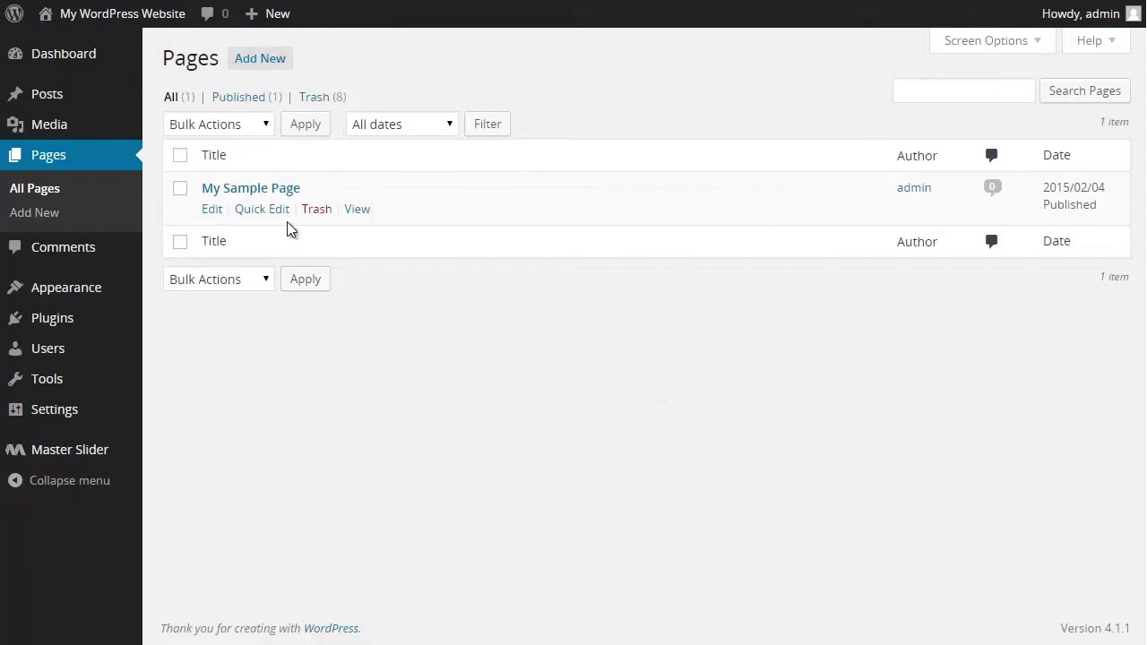
left_click(216, 213)
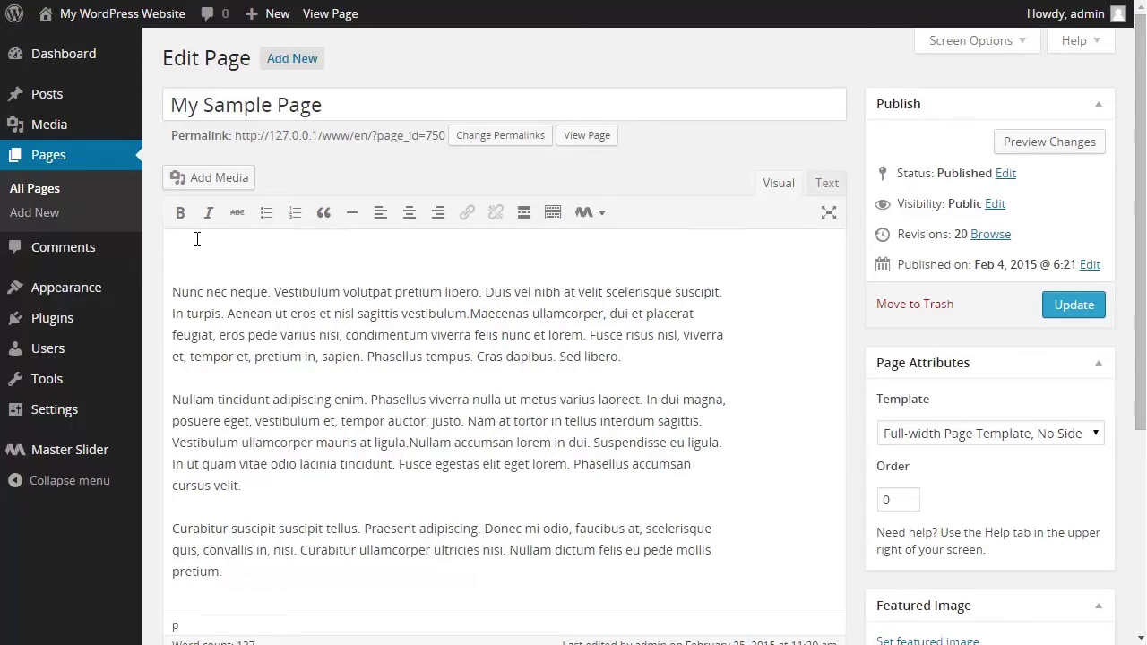
left_click(208, 250)
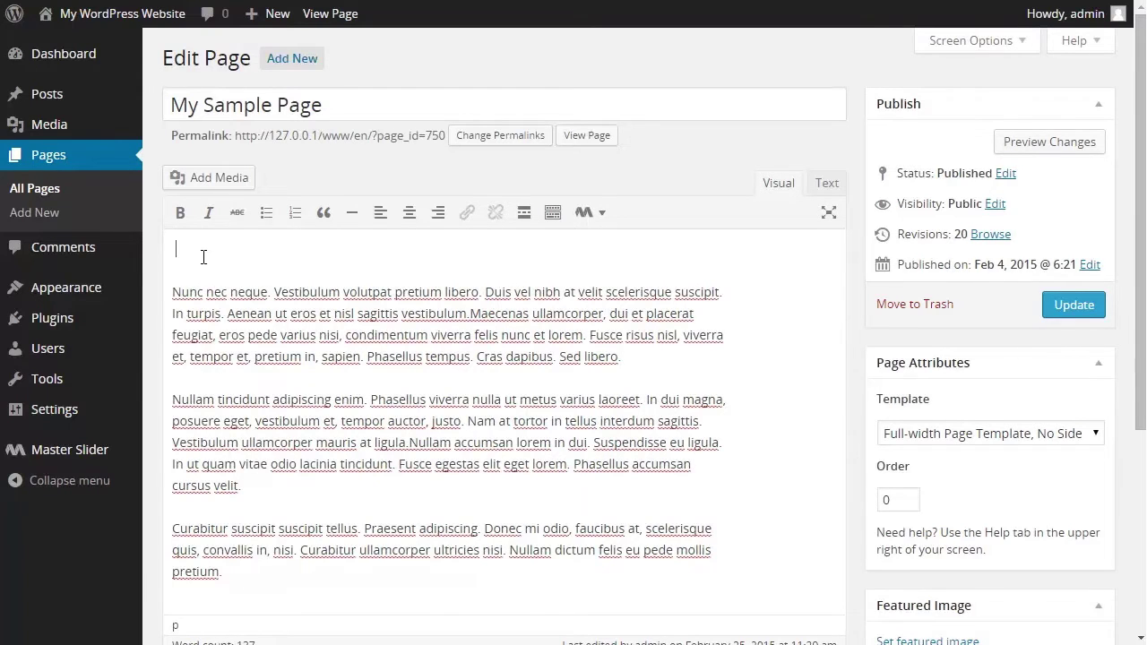
left_click(602, 216)
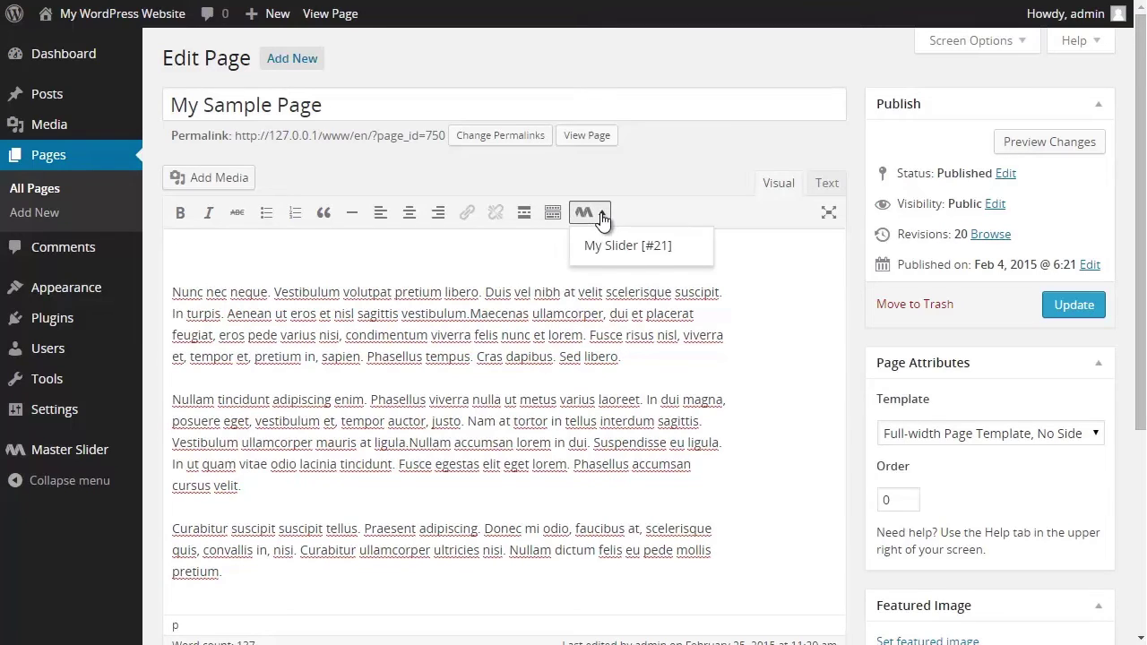
left_click(697, 256)
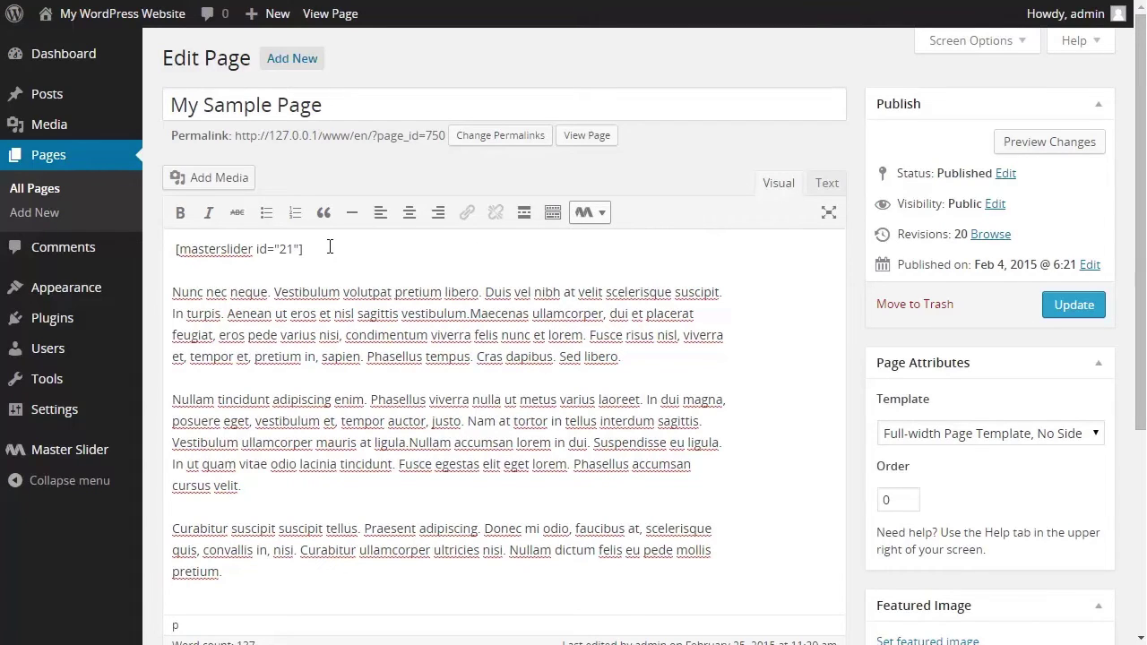
left_click(1080, 315)
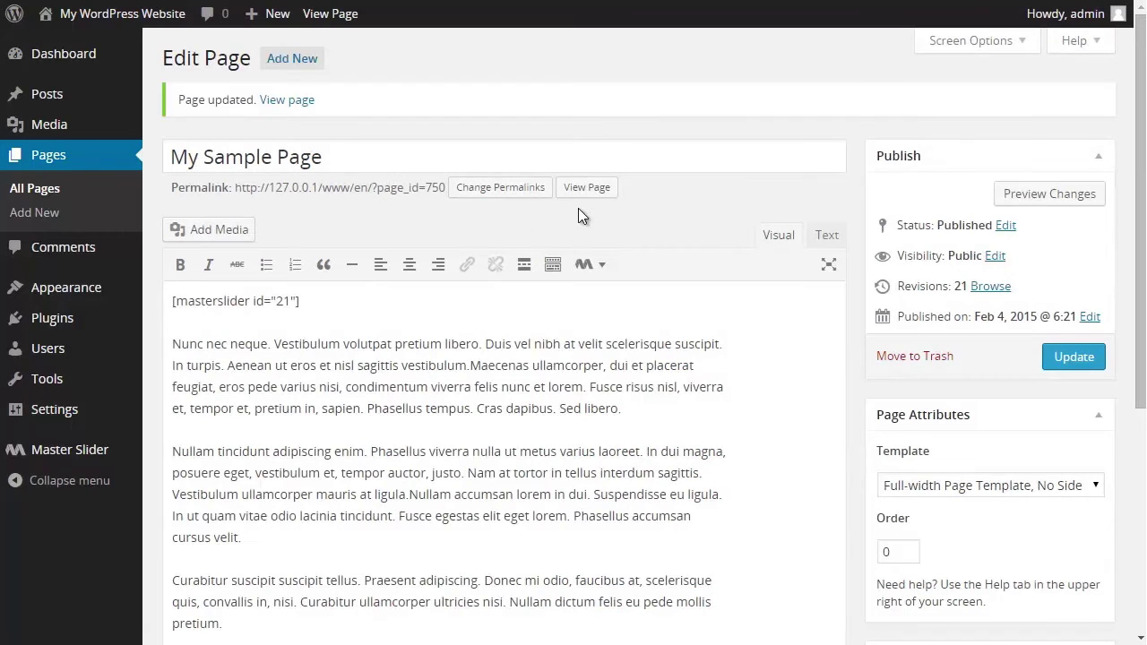
left_click(583, 192)
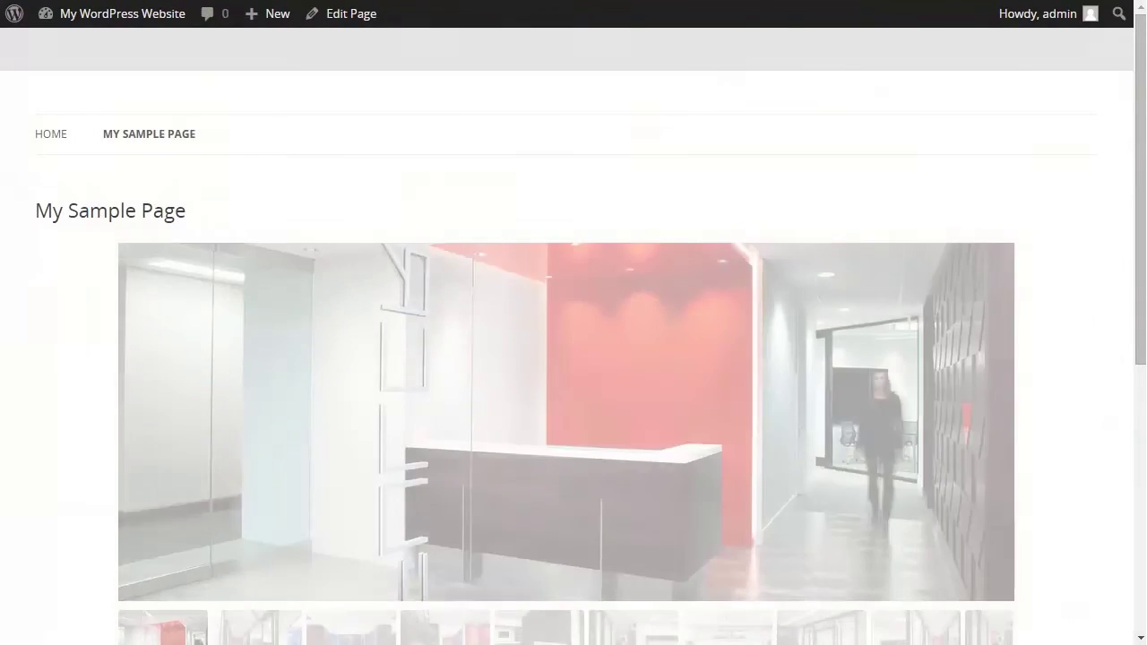
scroll(838, 269, "down", 2)
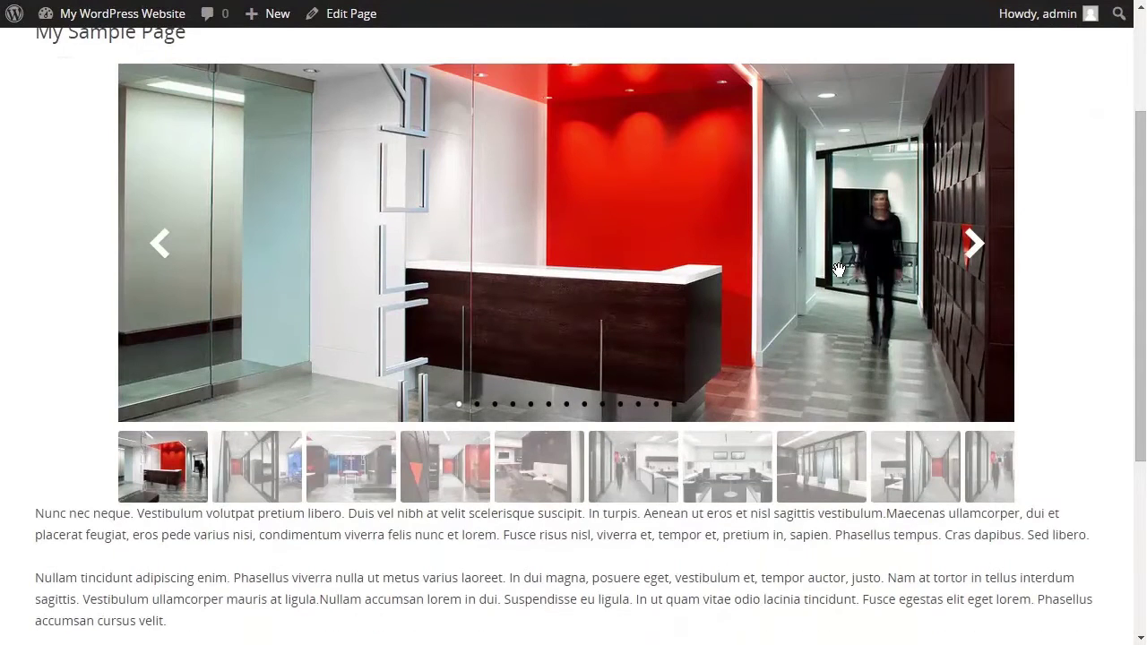
scroll(838, 269, "up", 1)
scroll(838, 270, "down", 1)
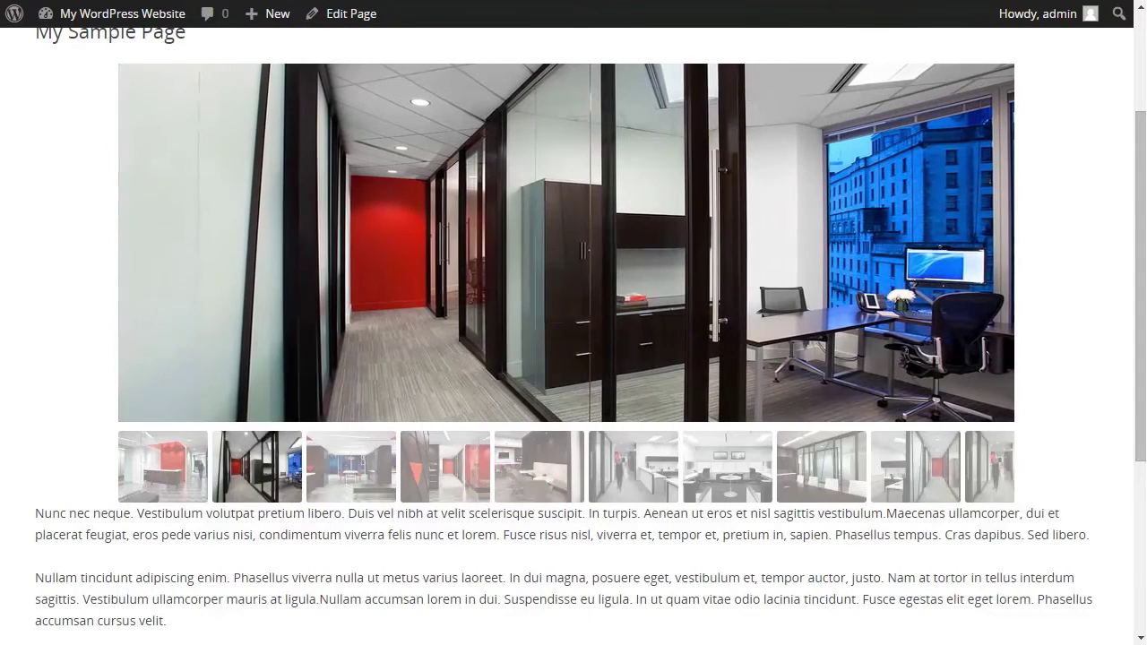
key("ctrl+w")
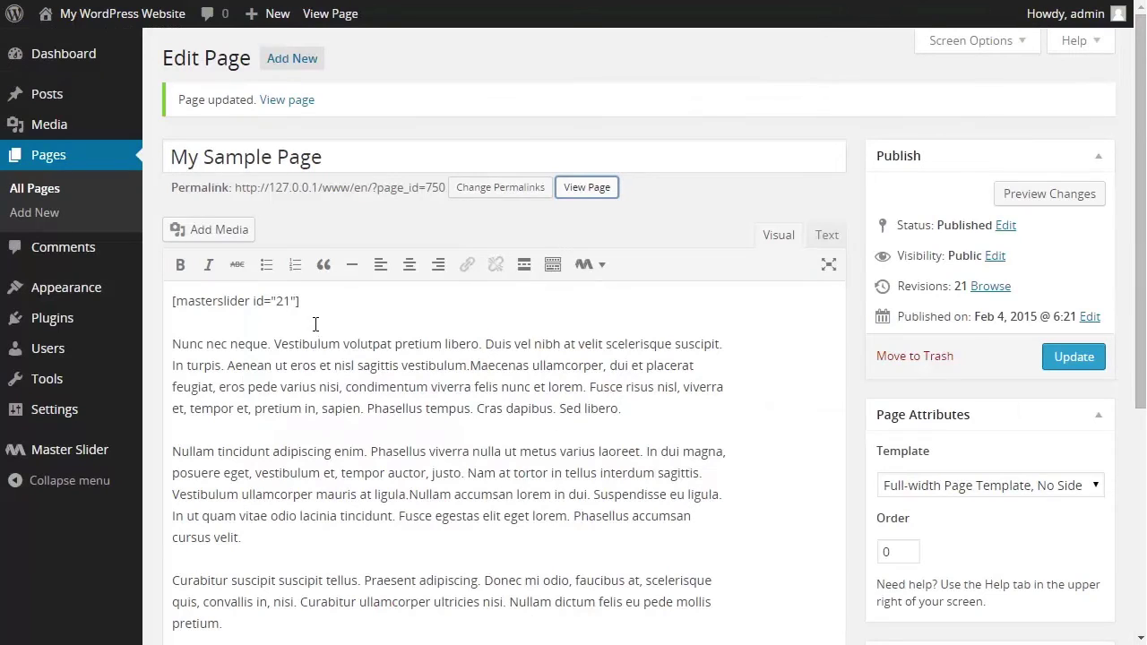
Add an empty line after the [masterslider id="21"] shortcode and update the page.
left_click(326, 310)
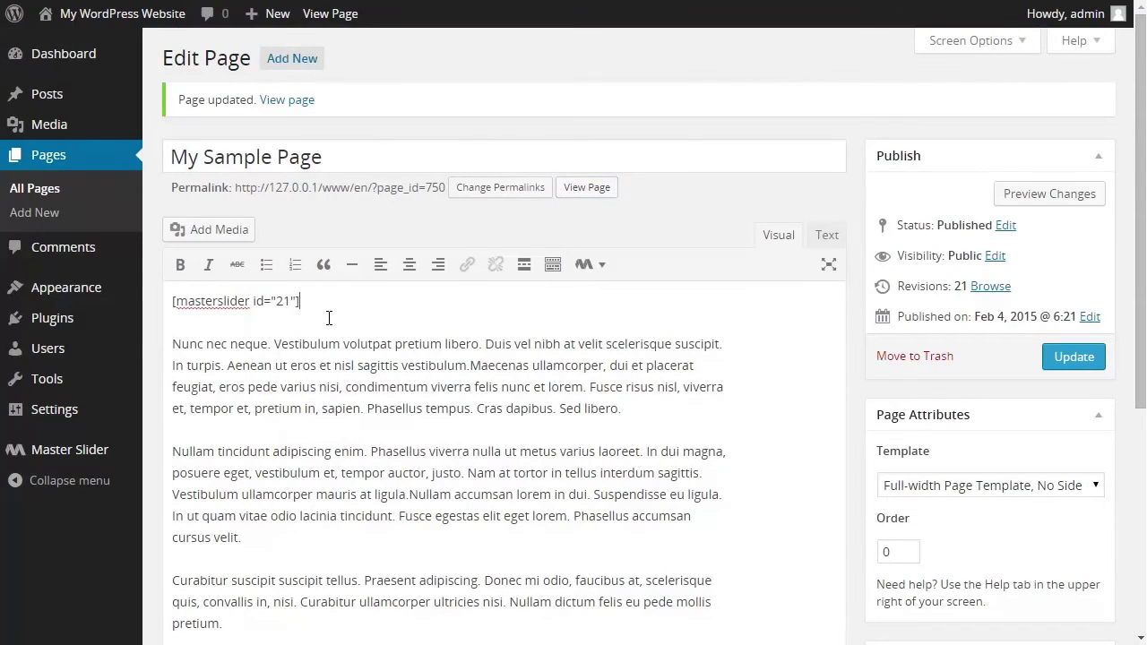
key("Return")
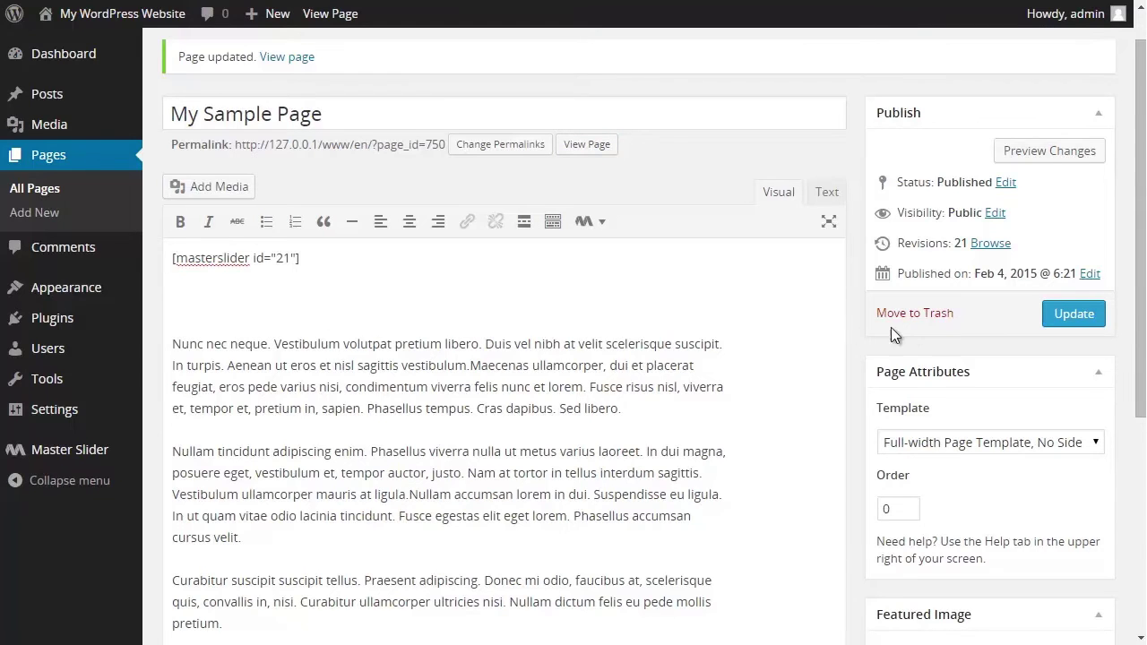
left_click(1075, 314)
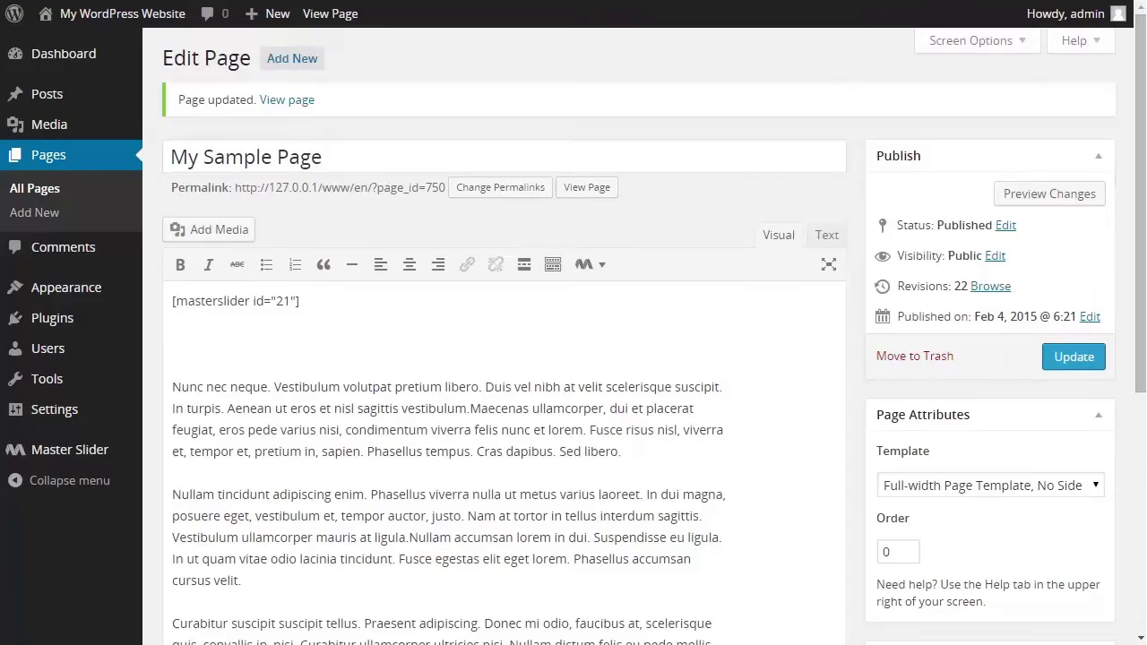
View the published page and scroll it to check the slider.
key("ctrl+Tab")
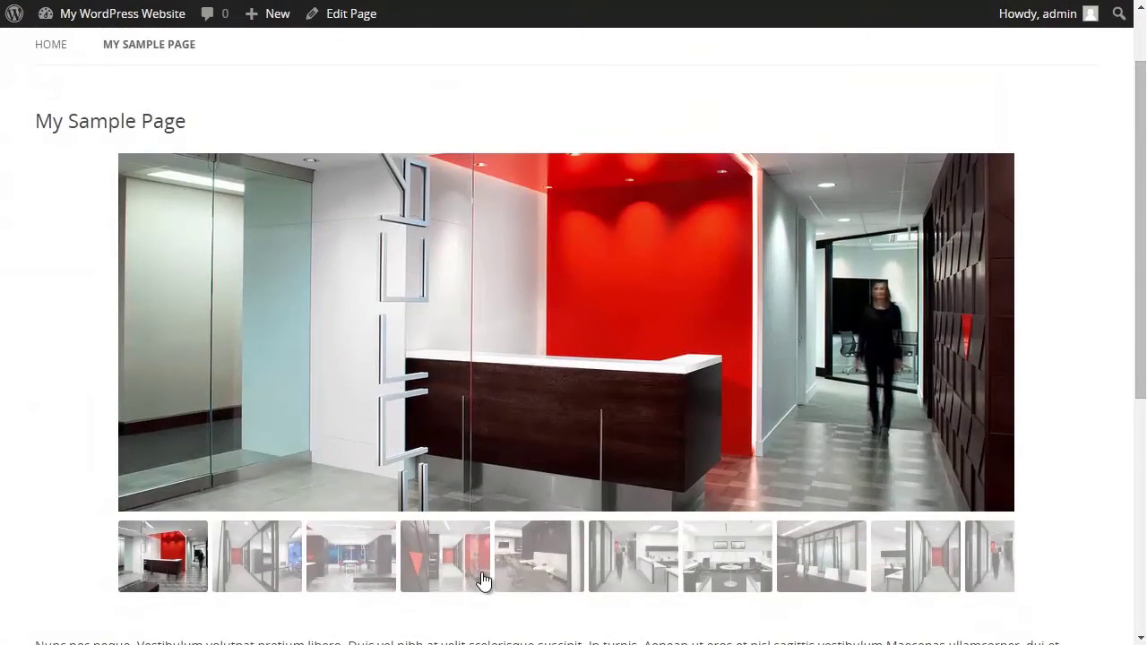
scroll(493, 569, "down", 2)
scroll(500, 553, "up", 1)
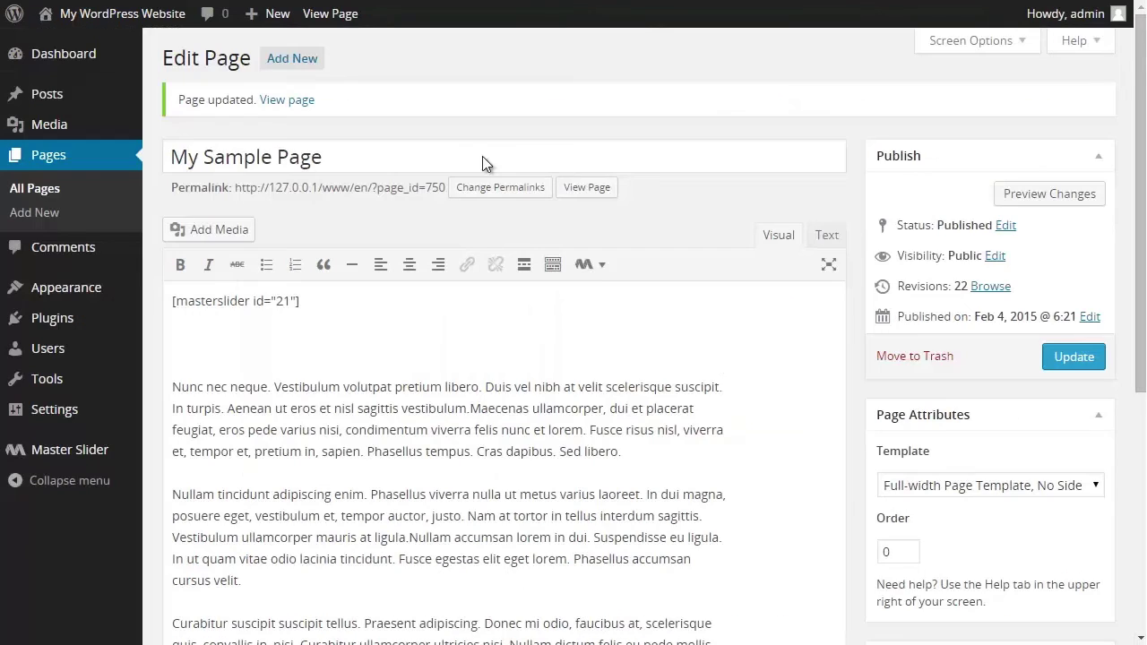
Set My Slider's sizing method to Full-width in Slider Settings and save the changes.
mouse_move(109, 465)
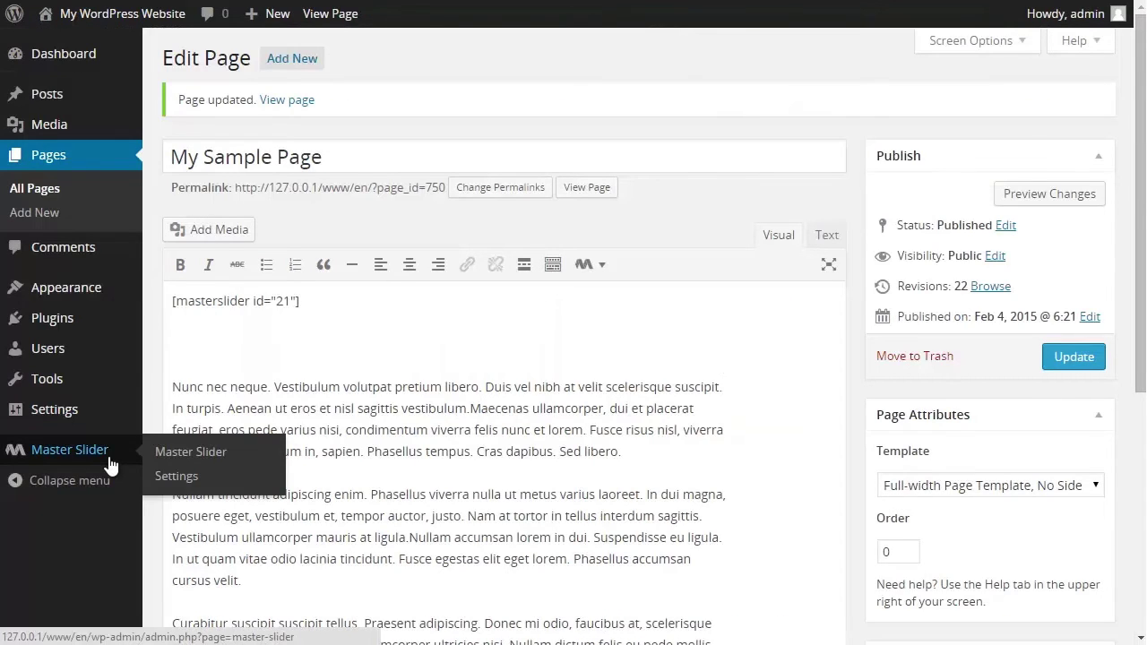
left_click(109, 462)
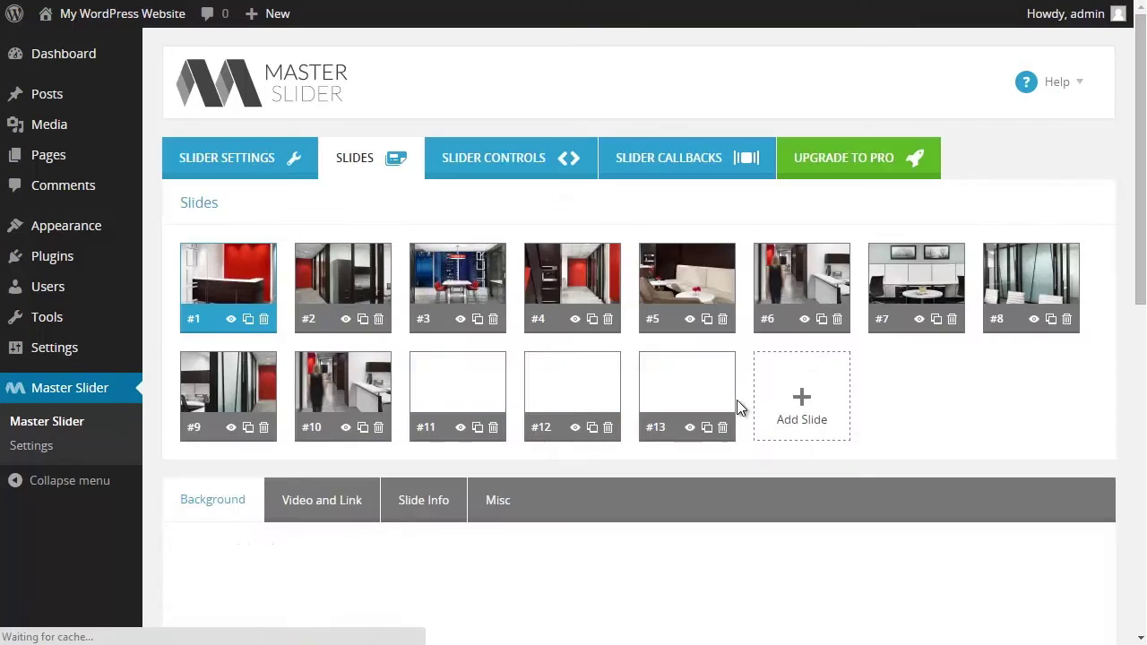
left_click(251, 166)
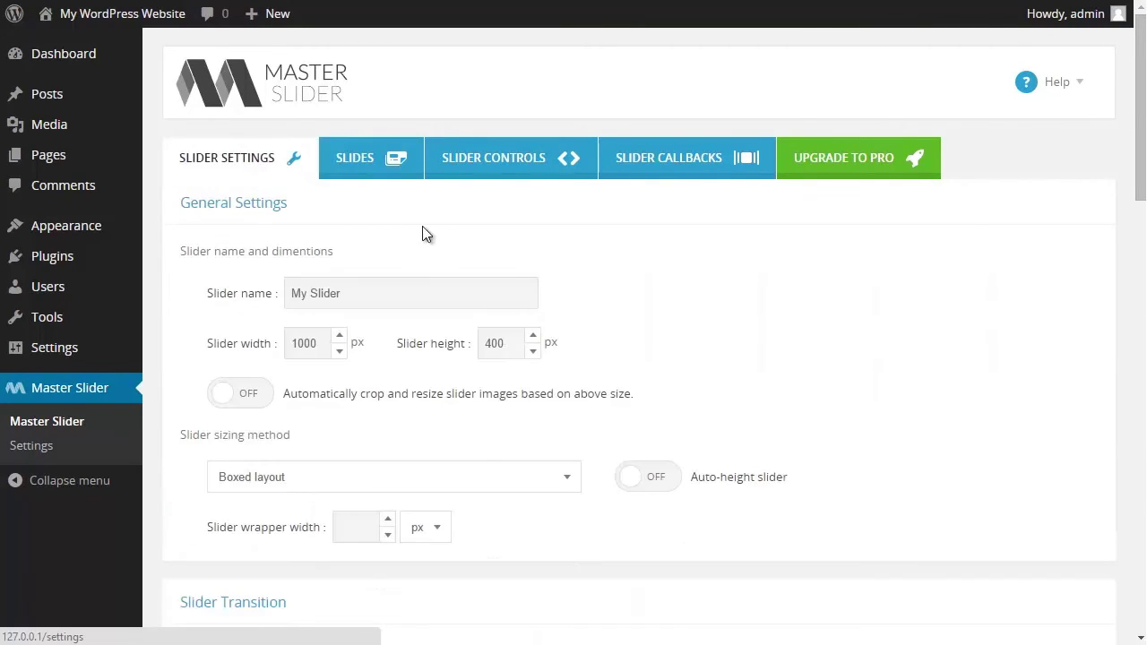
scroll(671, 318, "down", 1)
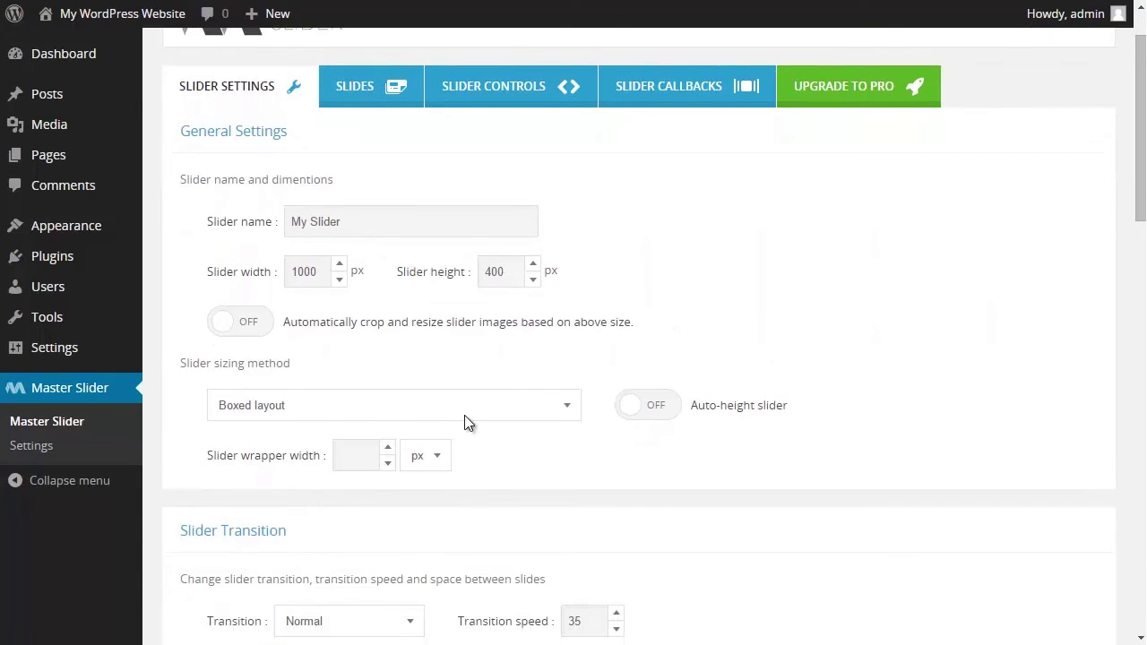
left_click(464, 413)
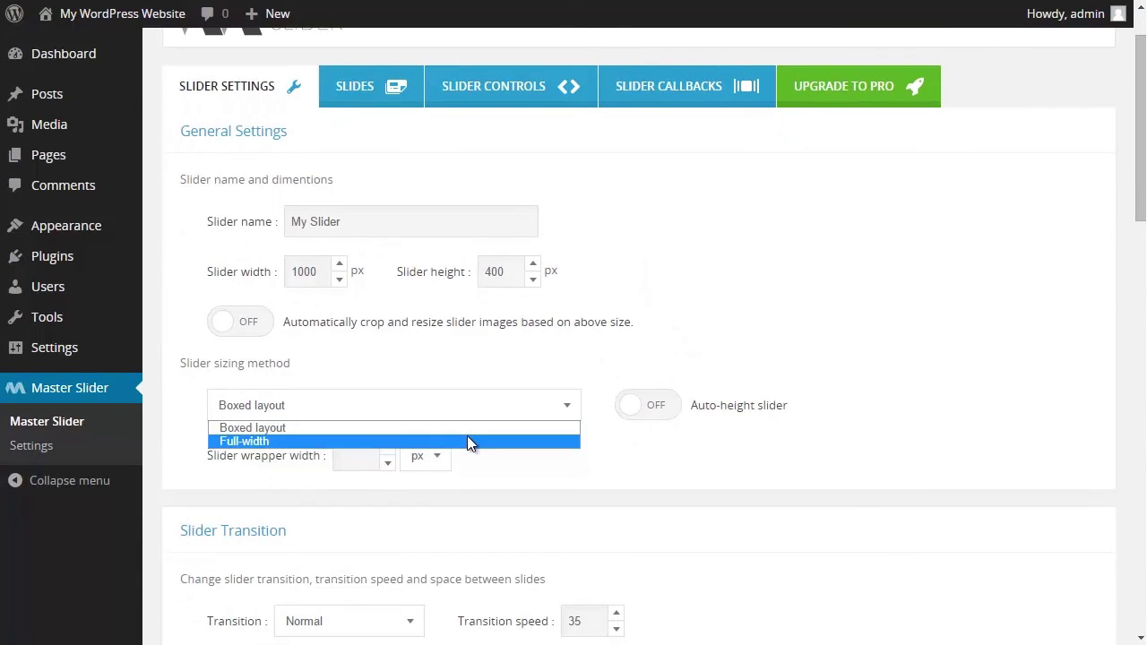
left_click(466, 436)
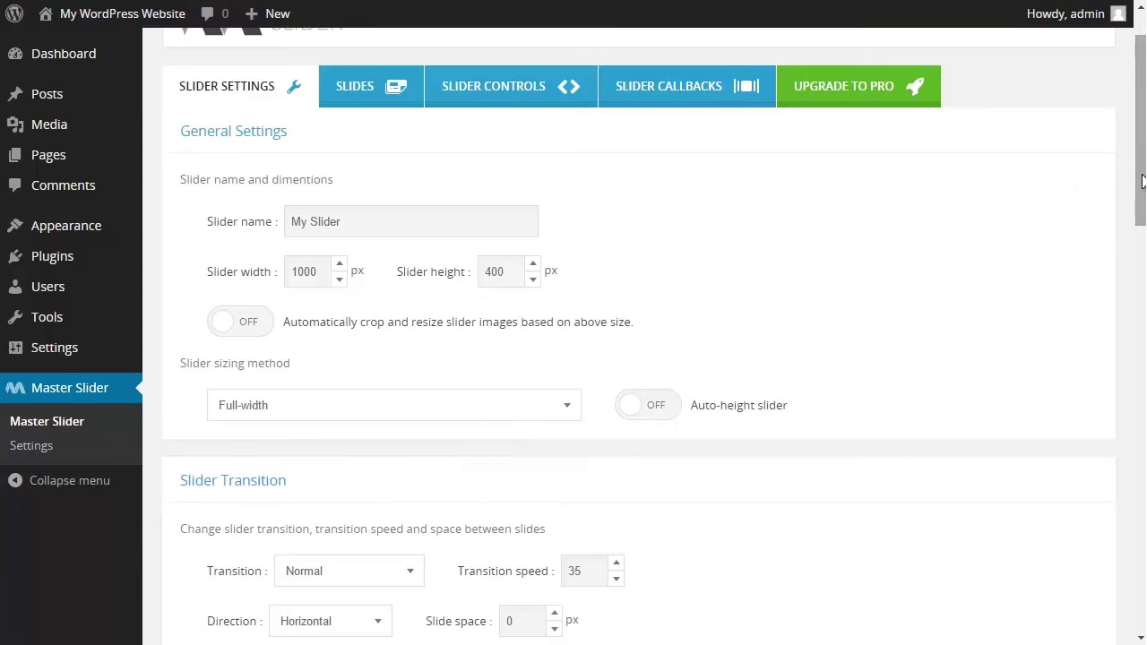
left_click_drag(1135, 176, 1136, 582)
left_click(319, 579)
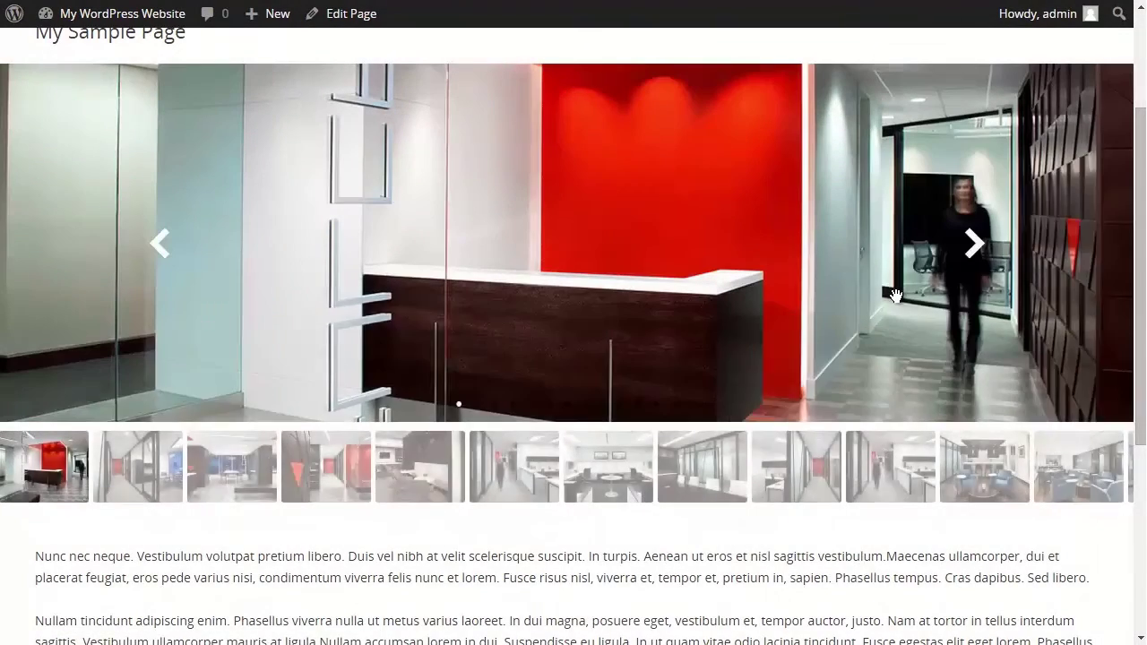
Scroll the live My Sample Page to inspect the full-width slider and its thumbnails.
scroll(896, 295, "up", 1)
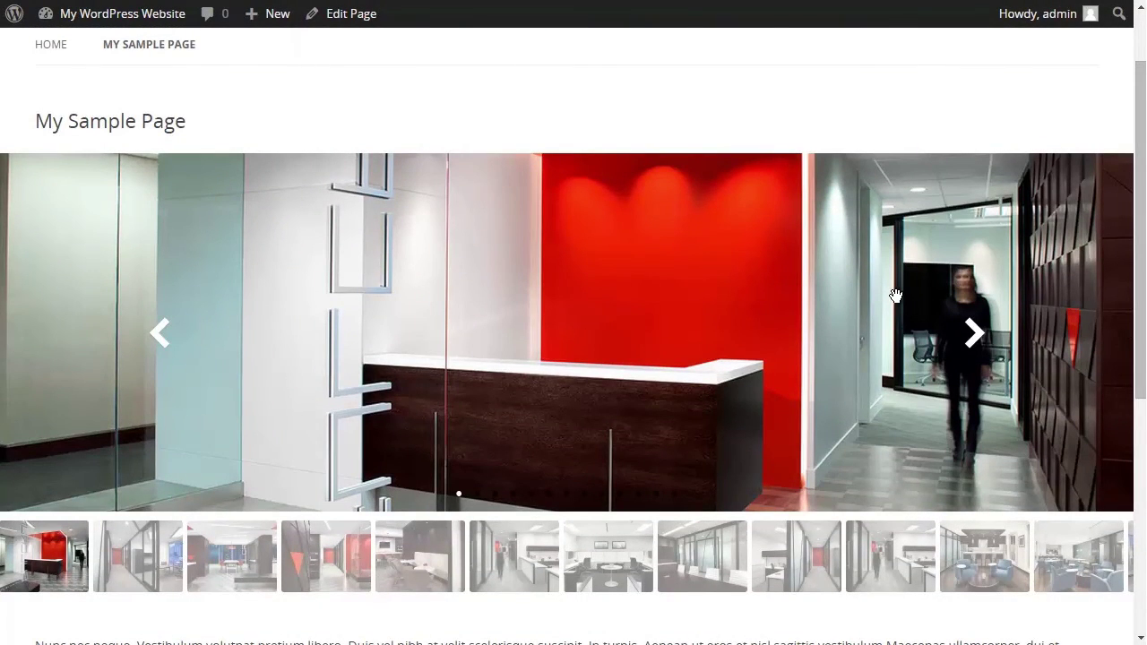
scroll(895, 296, "down", 1)
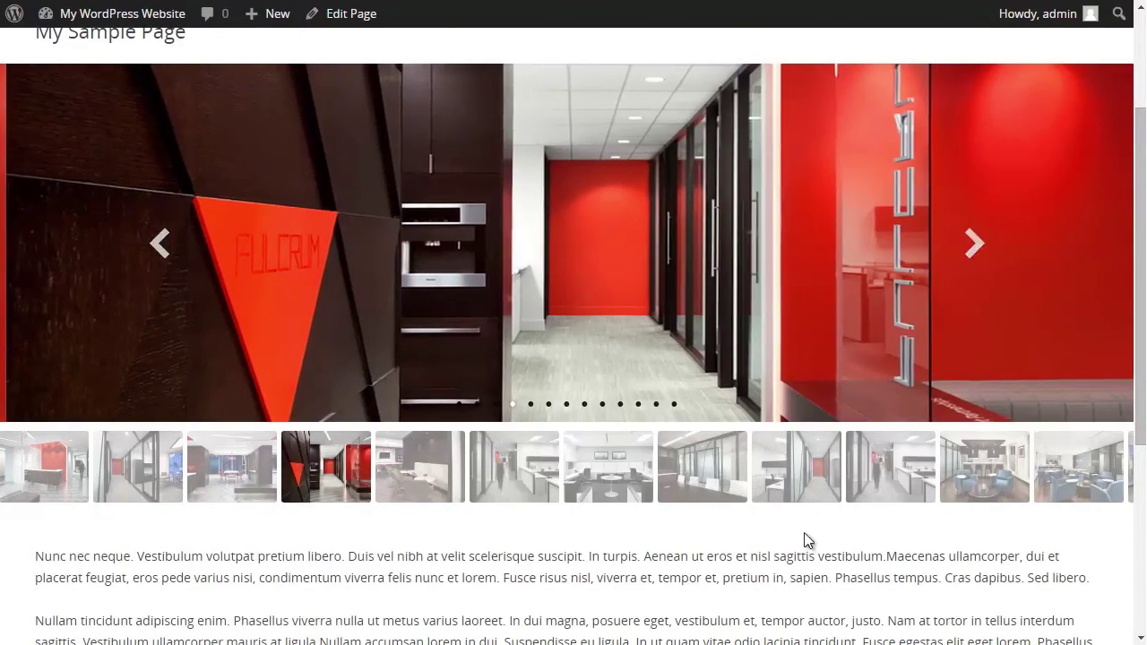
scroll(819, 519, "down", 2)
scroll(831, 462, "up", 2)
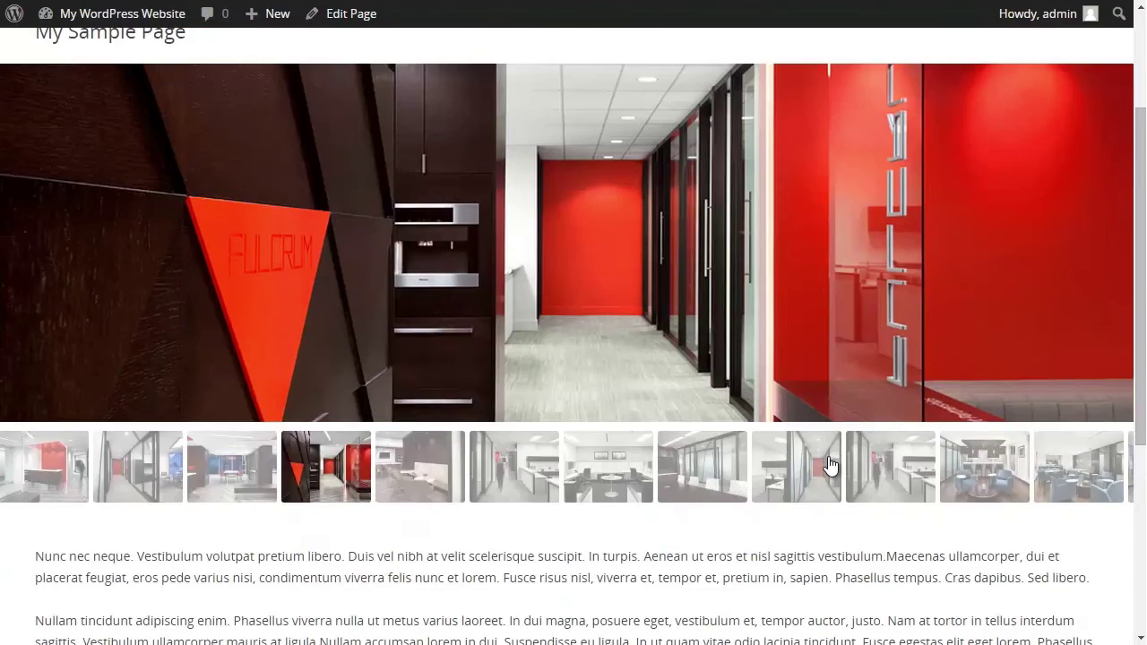
scroll(829, 464, "up", 1)
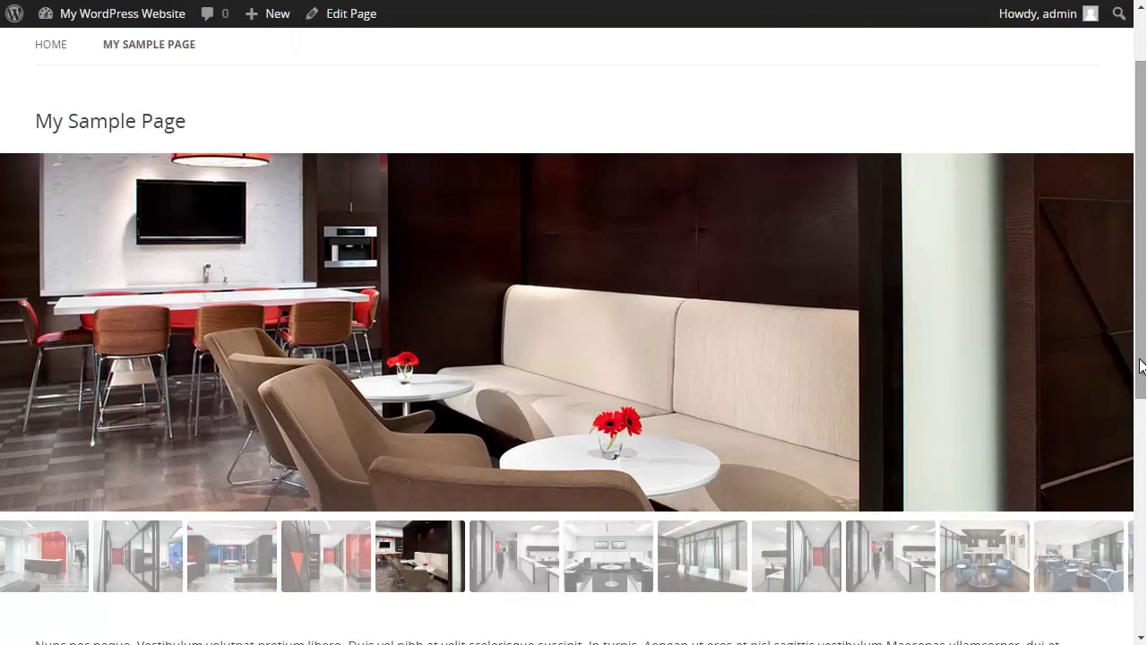
scroll(1140, 366, "down", 1)
scroll(1139, 466, "down", 3)
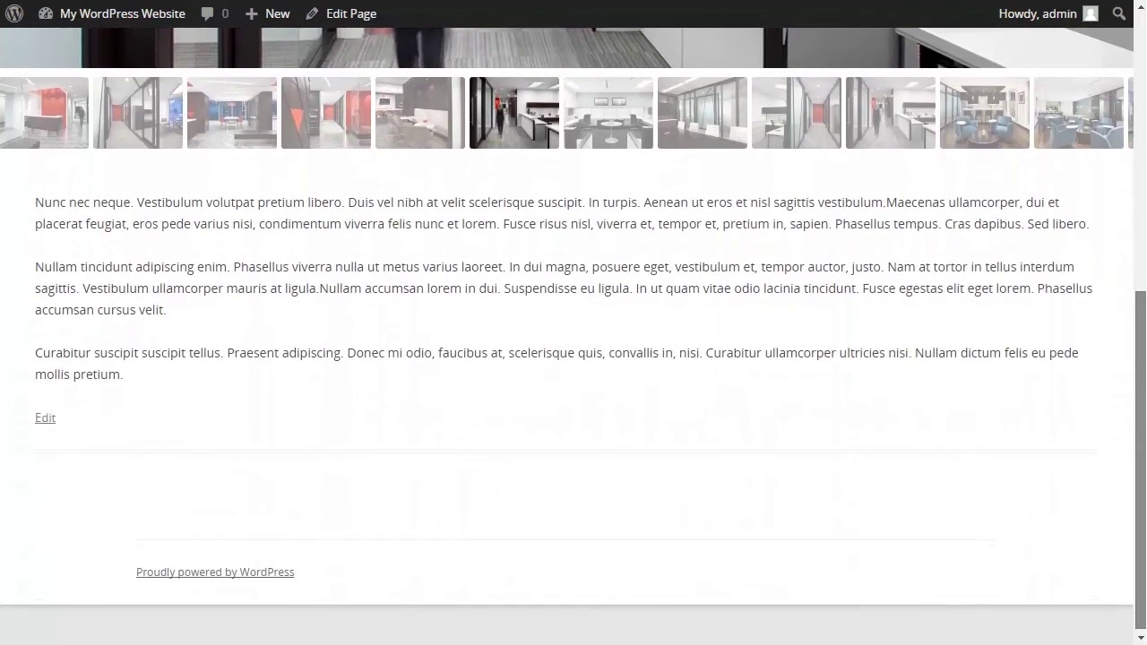